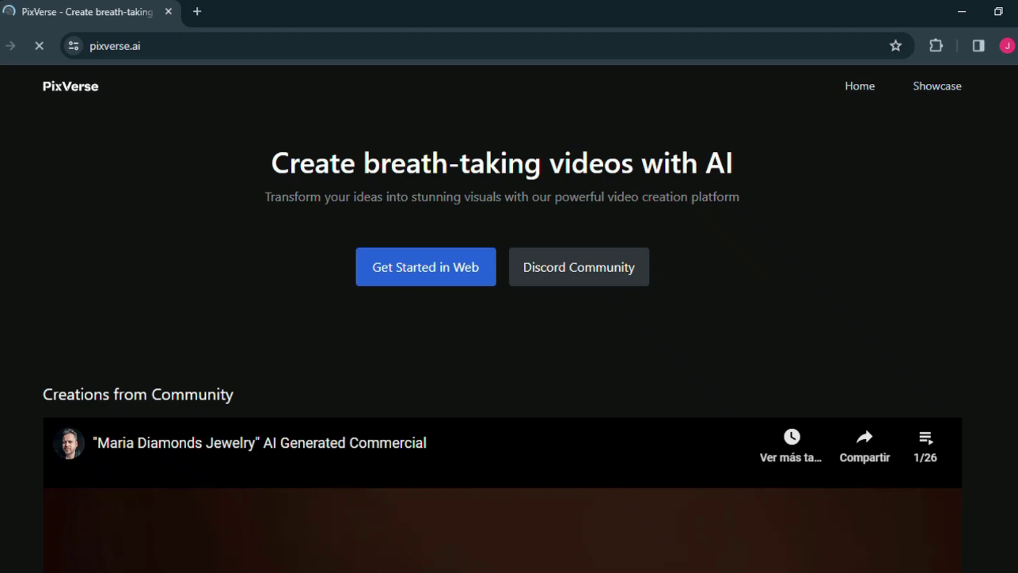
pyautogui.scroll(-12, 462, 325)
pyautogui.scroll(5, 504, 252)
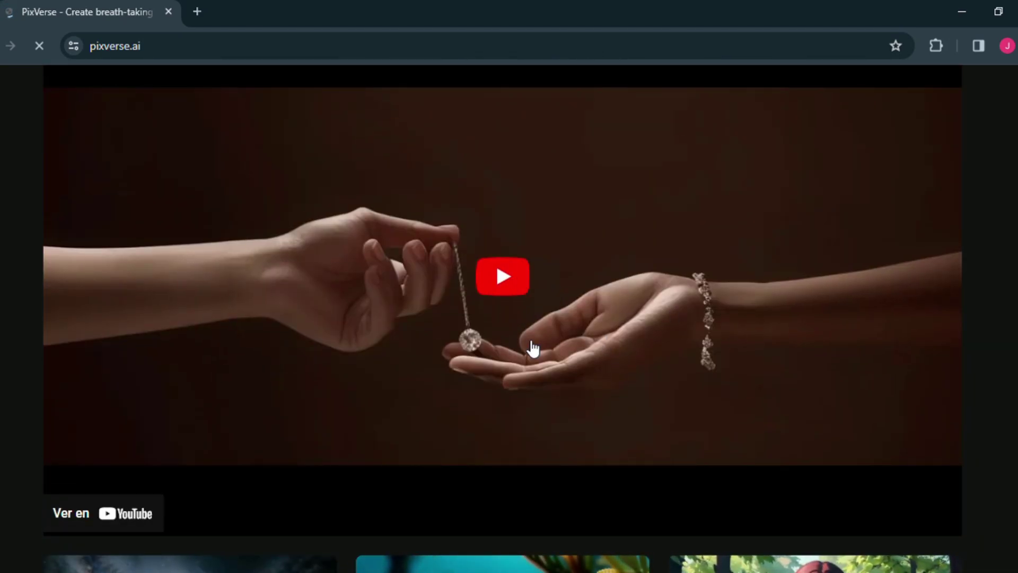
pyautogui.scroll(-3, 762, 355)
pyautogui.scroll(-3, 761, 354)
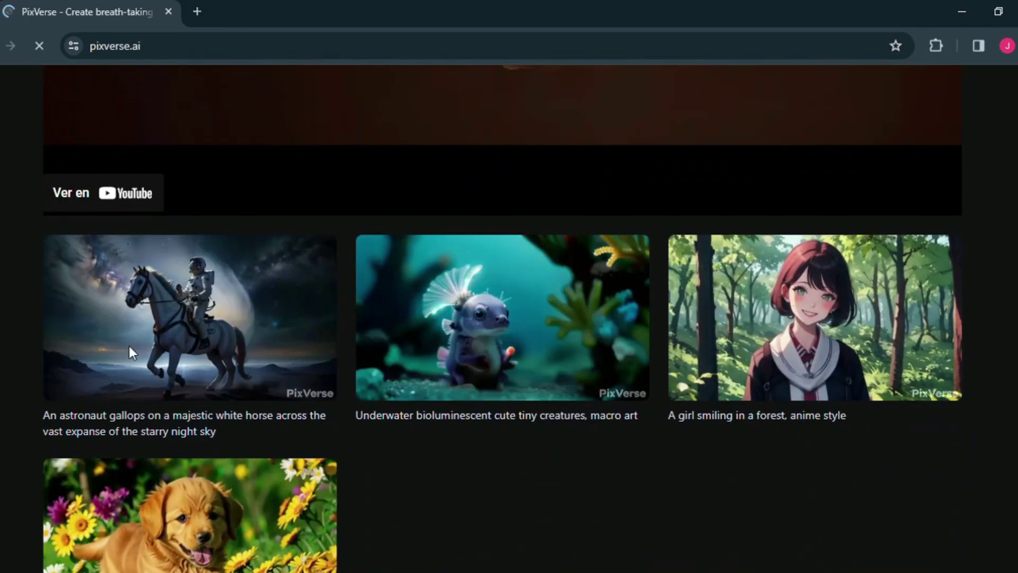
pyautogui.scroll(-3, 646, 461)
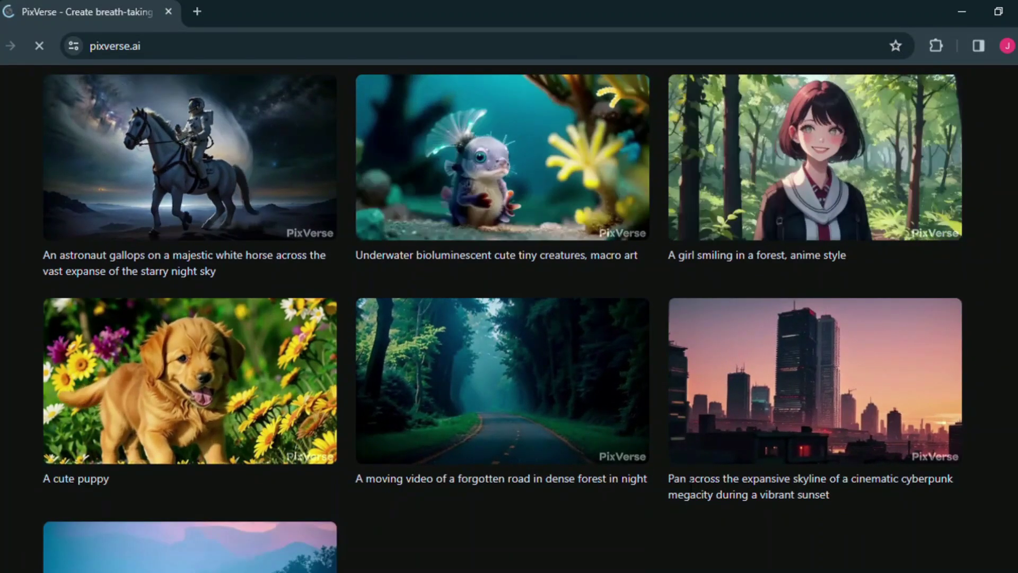
pyautogui.scroll(5, 857, 506)
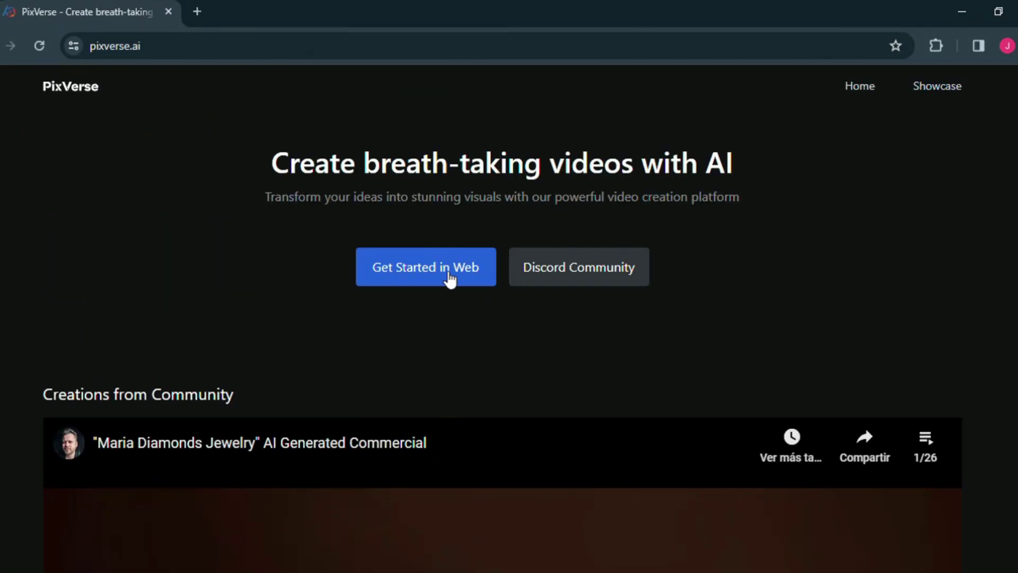
# Step: Launch the PixVerse web app and scroll through the Popular Videos gallery
pyautogui.click(428, 272)
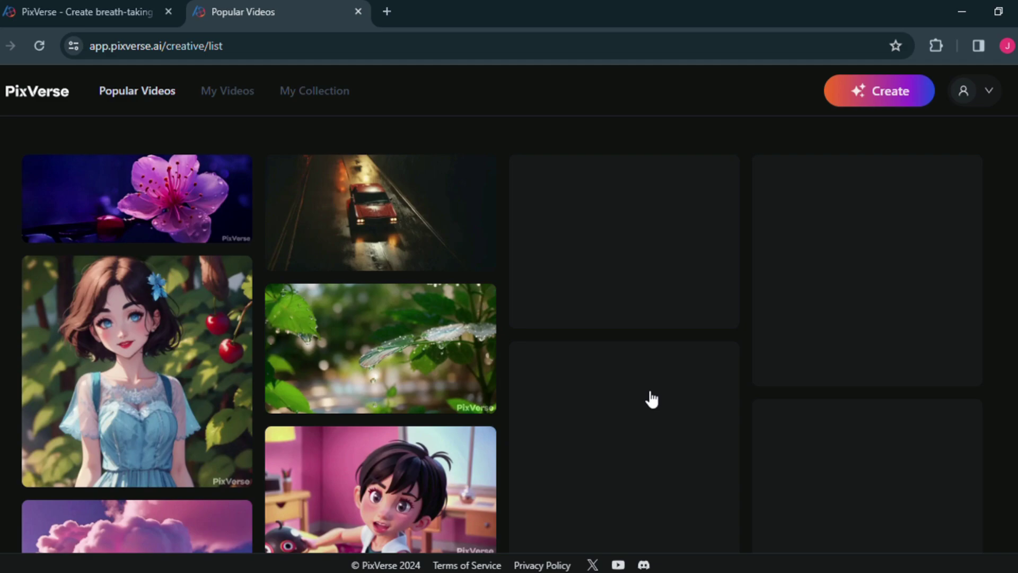
pyautogui.scroll(-5, 655, 392)
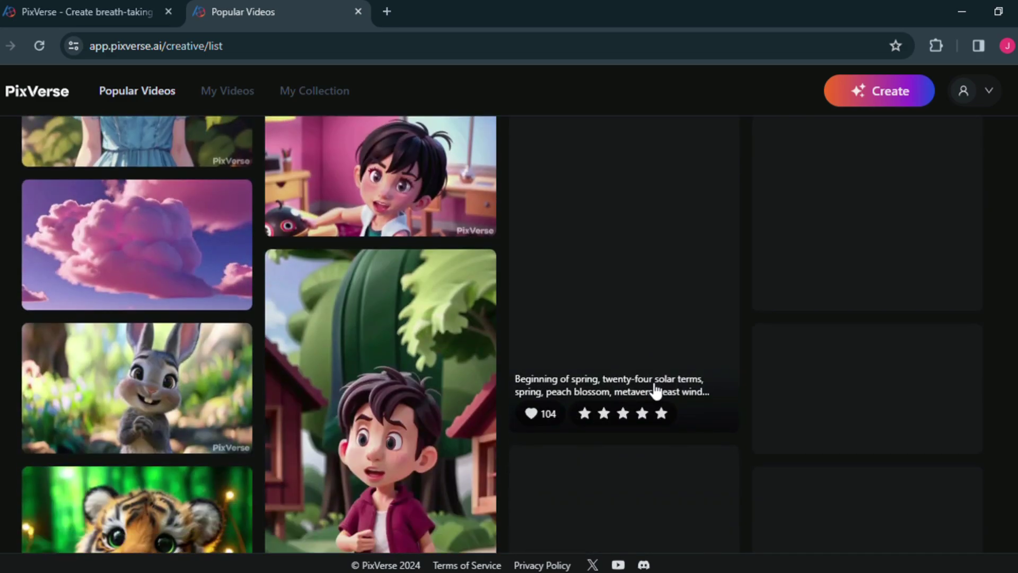
pyautogui.scroll(-3, 393, 500)
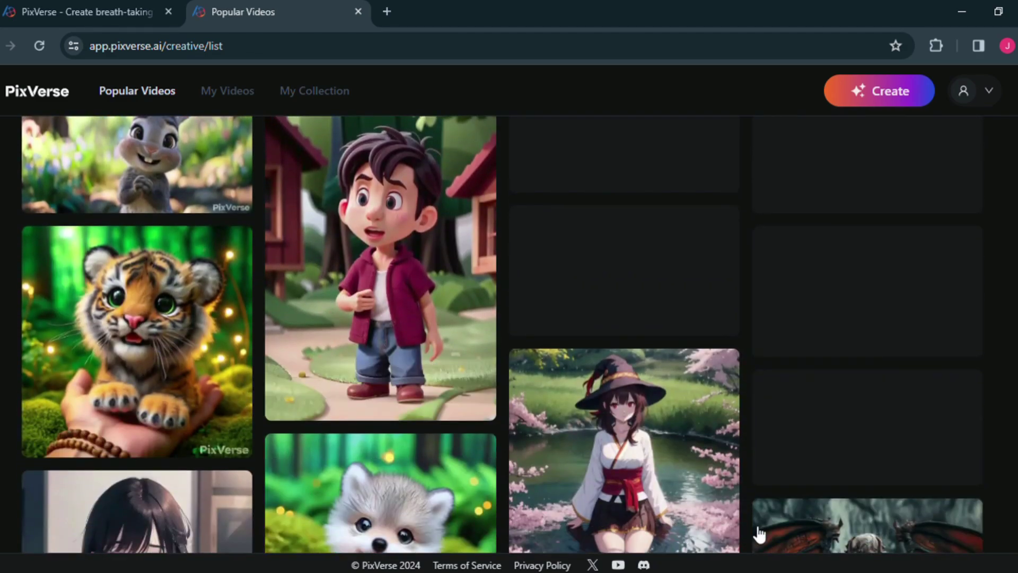
pyautogui.scroll(-5, 493, 398)
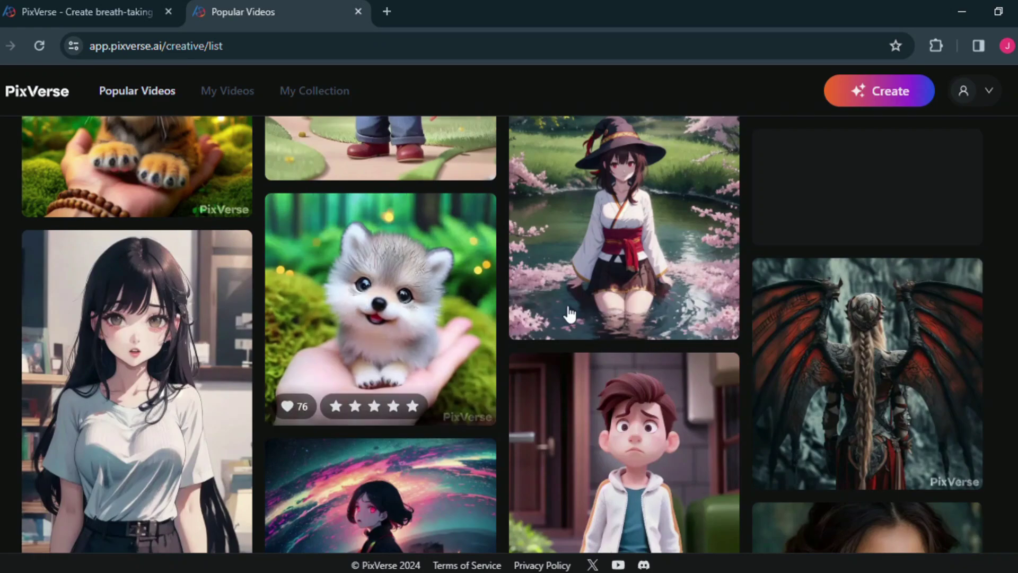
pyautogui.scroll(-3, 704, 352)
# Step: Preview the galaxy girl video's detail page, then return to the gallery
pyautogui.click(486, 331)
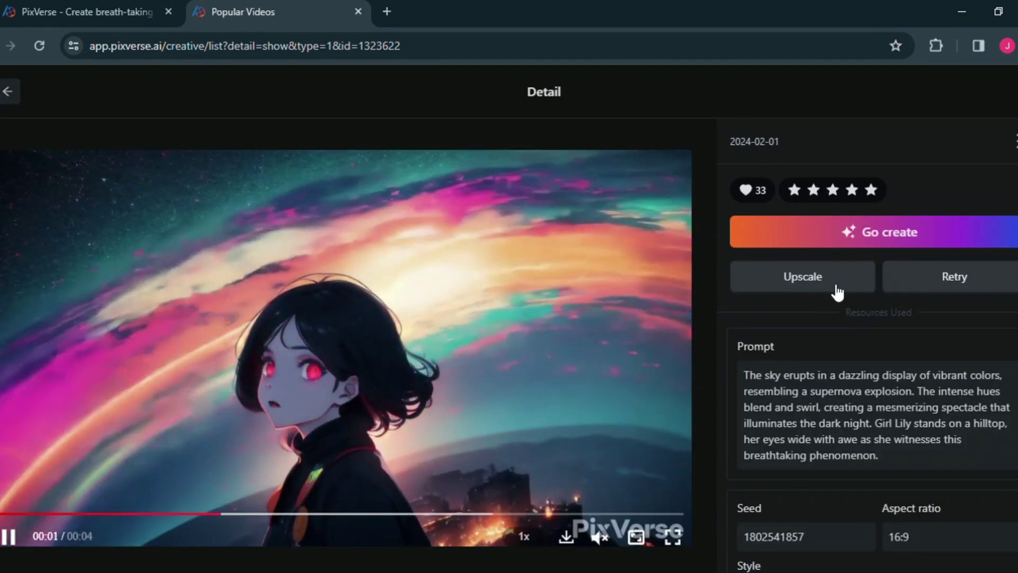
pyautogui.scroll(-1, 877, 294)
pyautogui.scroll(1, 993, 298)
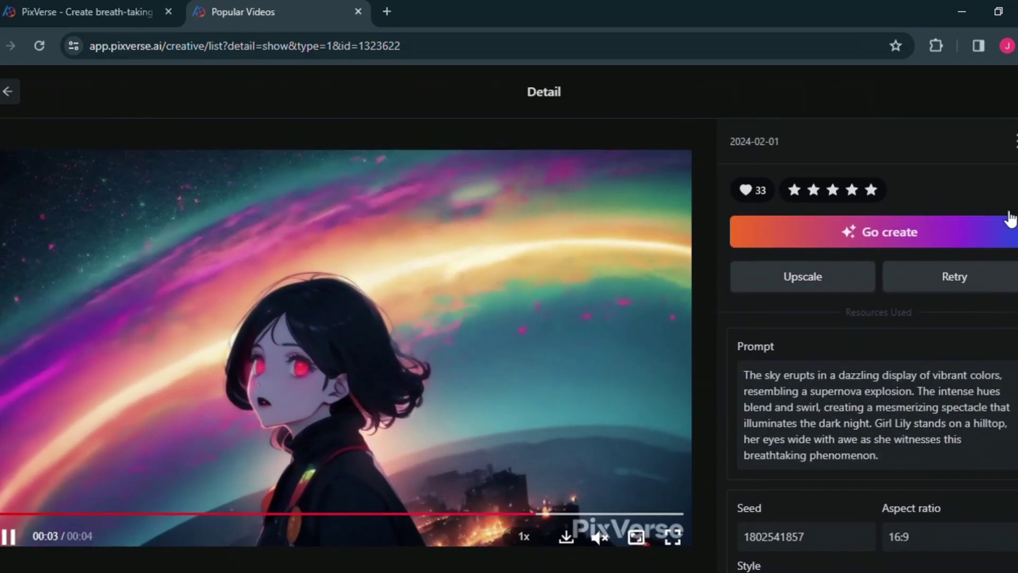
pyautogui.moveTo(1016, 141)
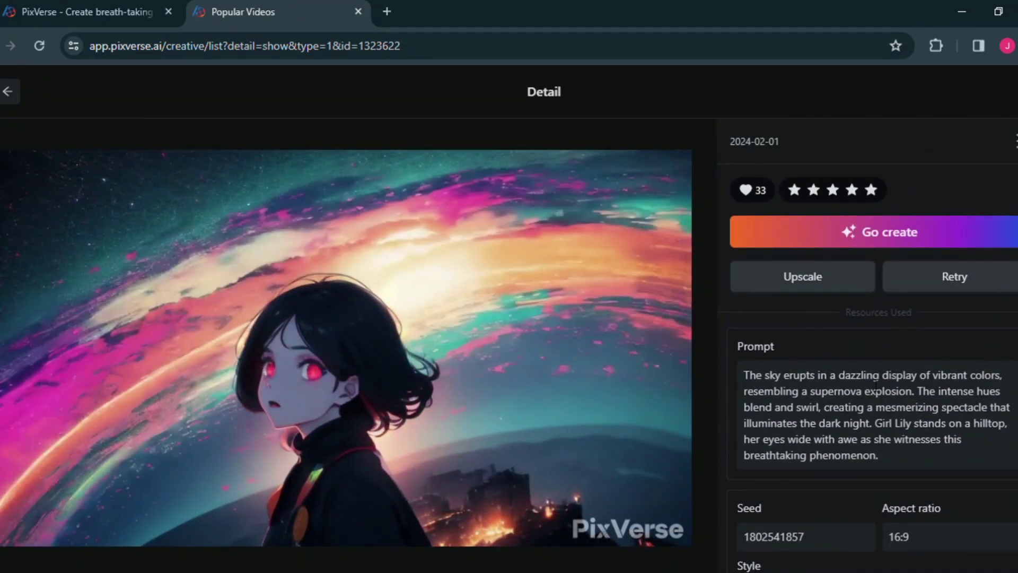
pyautogui.scroll(-1, 439, 313)
pyautogui.scroll(1, 350, 318)
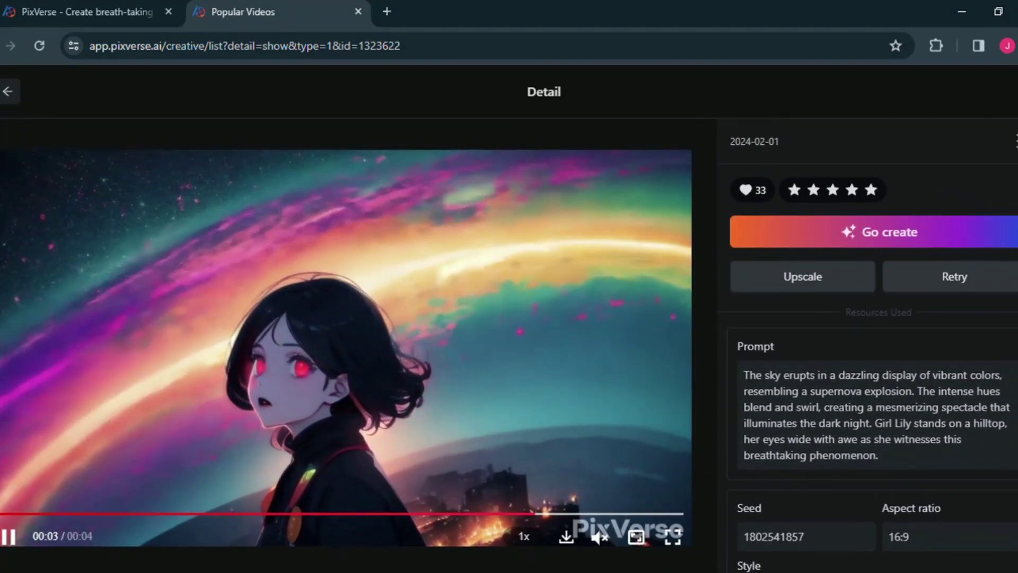
pyautogui.click(10, 92)
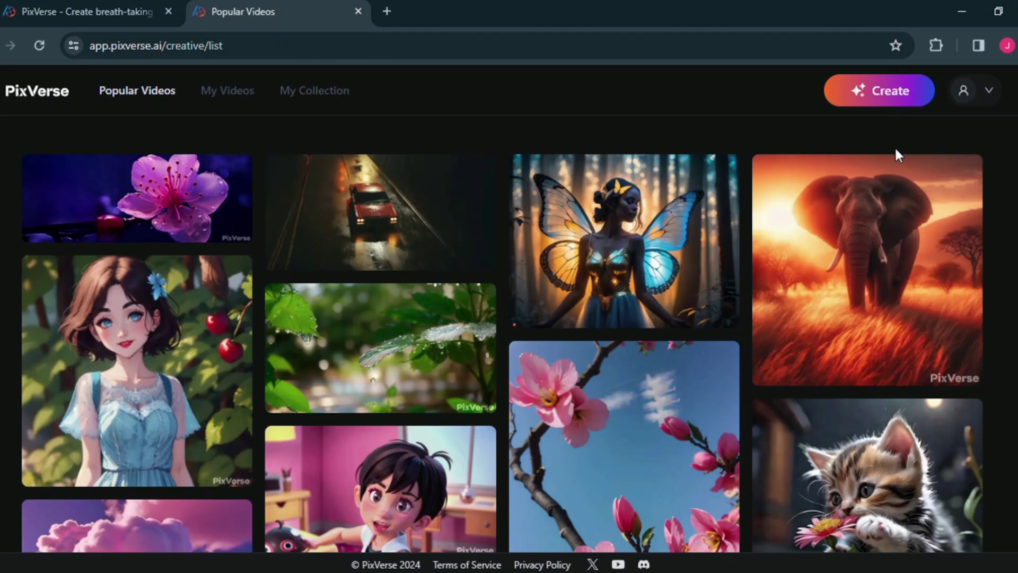
# Step: Start a new text-to-video with the ocean-sunset couple prompt and a bad-anatomy negative prompt
pyautogui.click(869, 109)
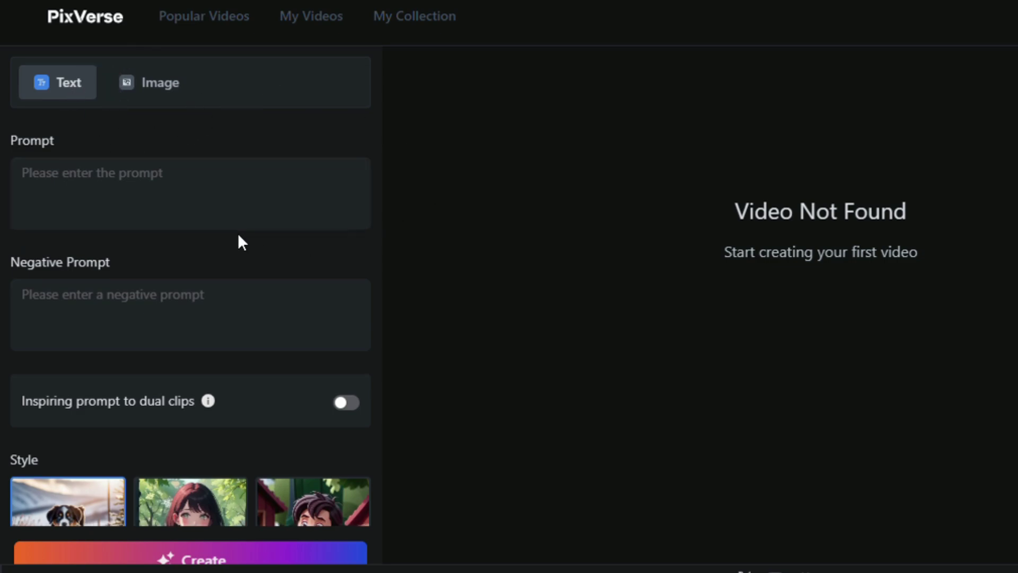
pyautogui.scroll(-5, 239, 236)
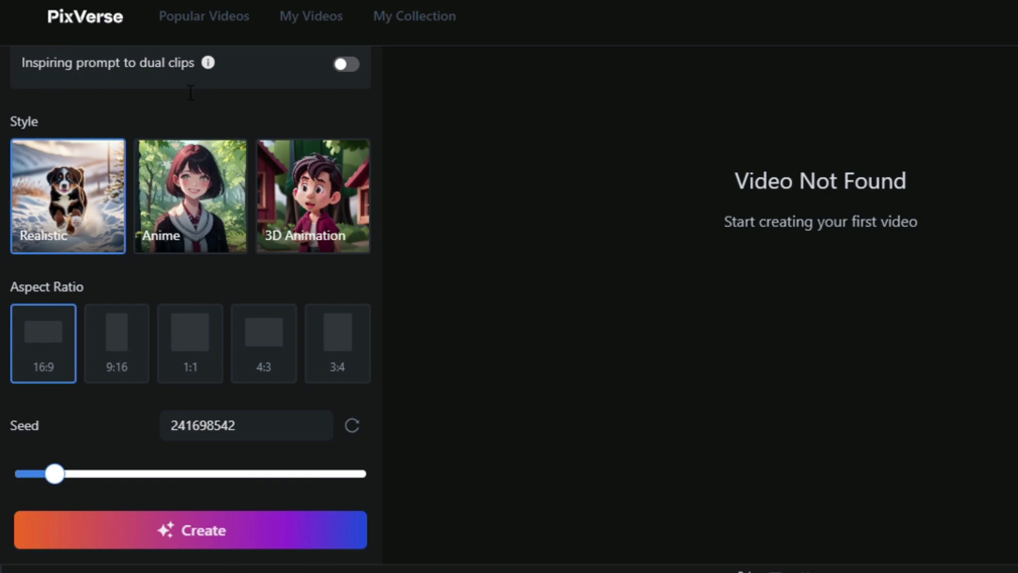
pyautogui.scroll(5, 190, 93)
pyautogui.scroll(1, 233, 182)
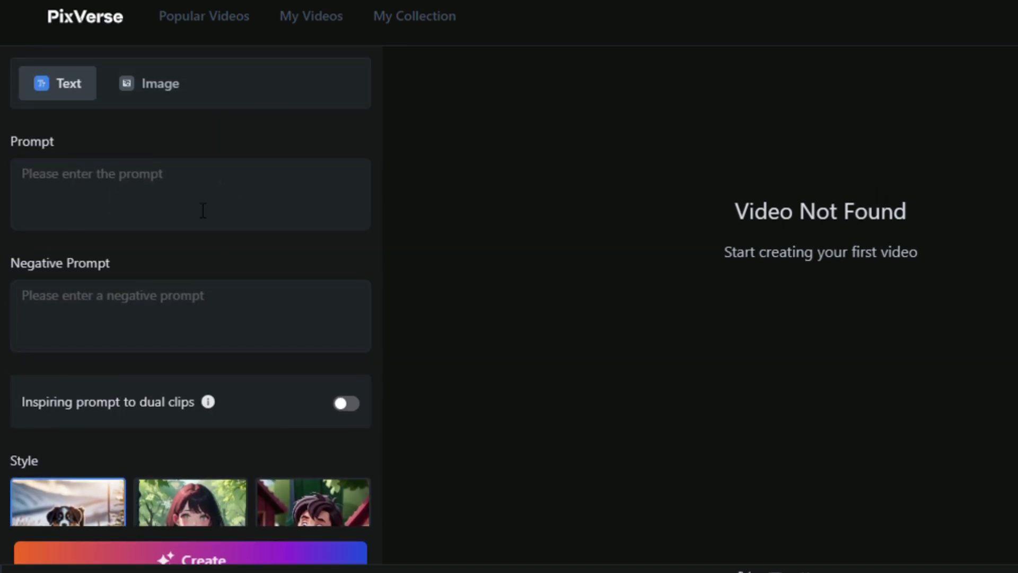
pyautogui.click(313, 192)
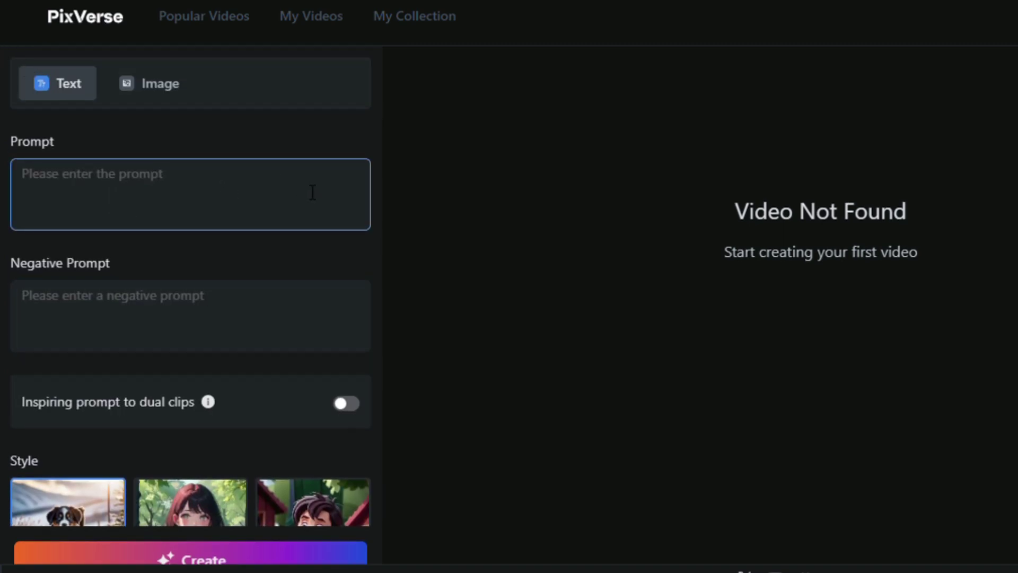
pyautogui.click(313, 192)
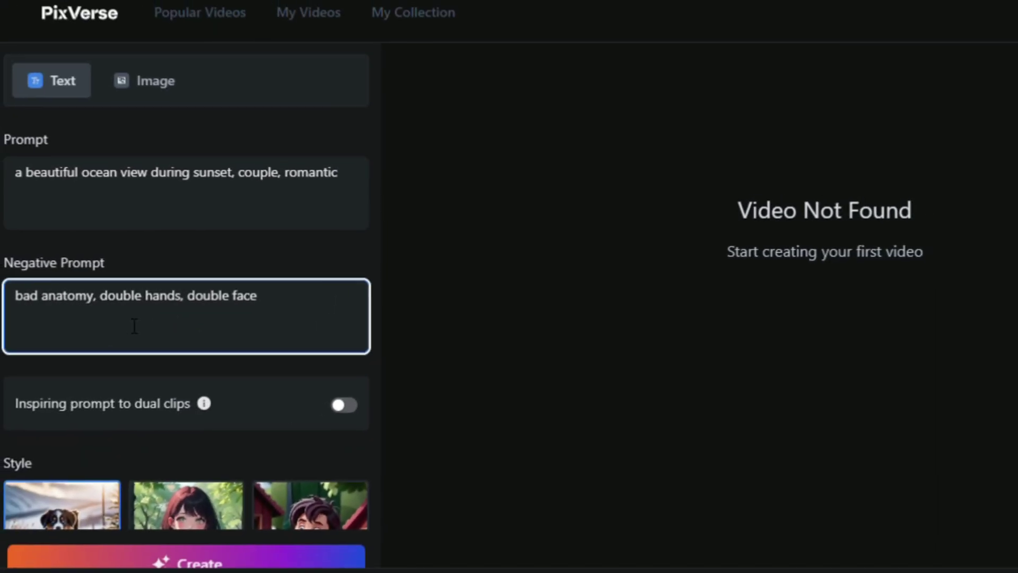
# Step: Choose the 3D Animation style and keep the 16:9 aspect ratio
pyautogui.scroll(-1, 379, 325)
pyautogui.scroll(-3, 378, 323)
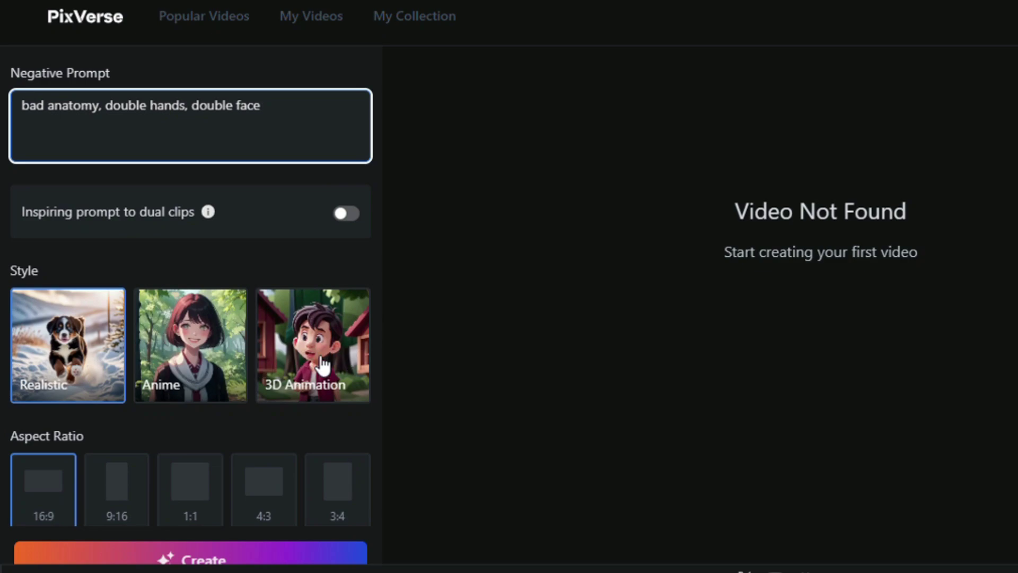
pyautogui.click(163, 365)
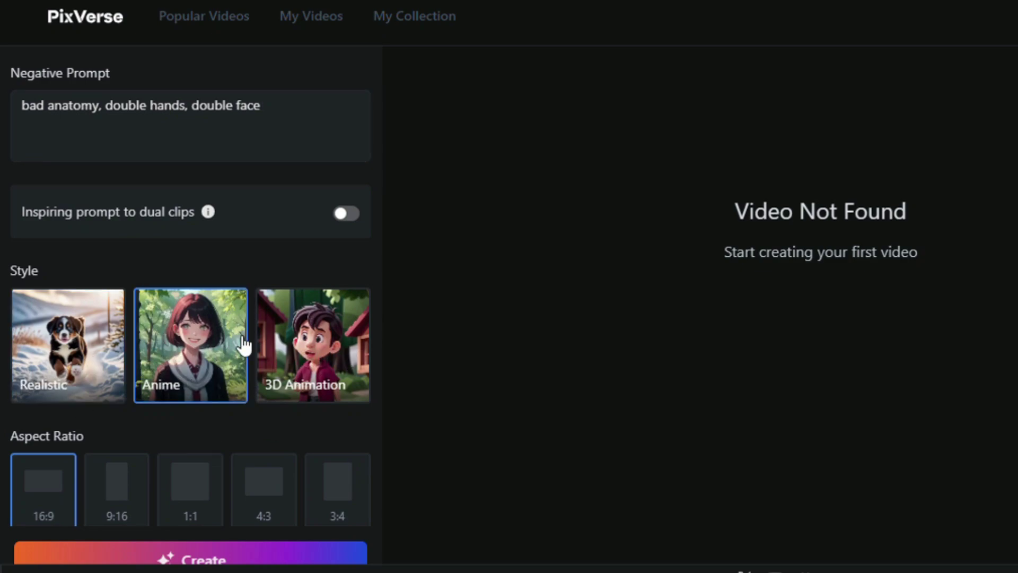
pyautogui.click(310, 345)
pyautogui.scroll(-2, 223, 389)
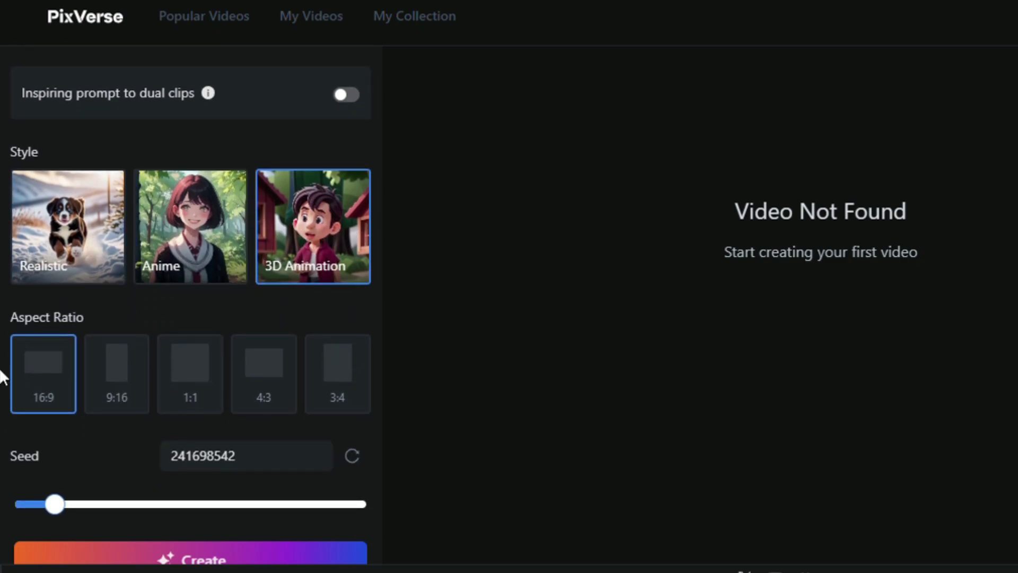
pyautogui.click(323, 370)
pyautogui.click(292, 375)
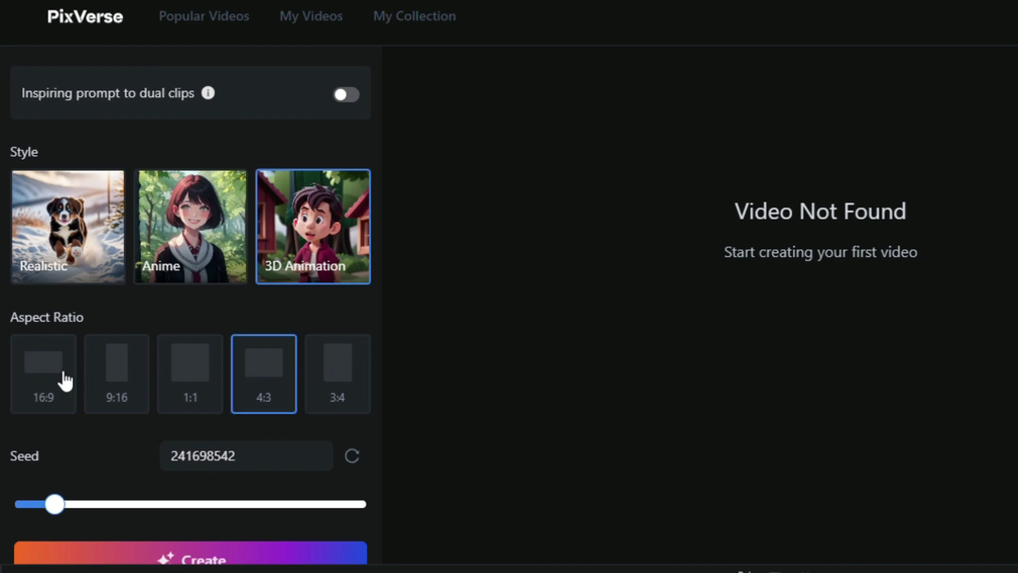
pyautogui.click(64, 380)
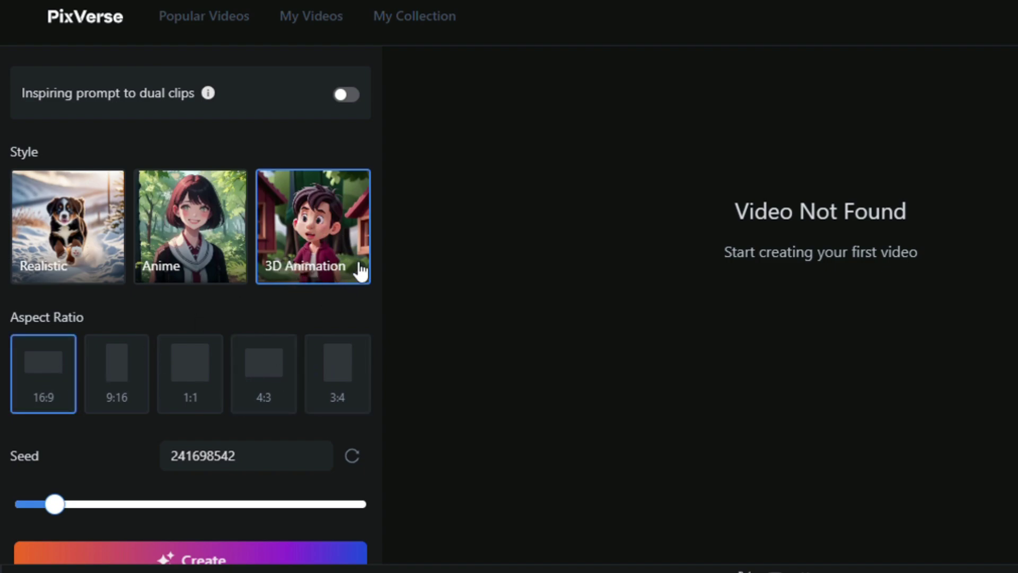
# Step: Generate the ocean-sunset couple video, then a second one in Anime style, then switch to Realistic
pyautogui.click(336, 556)
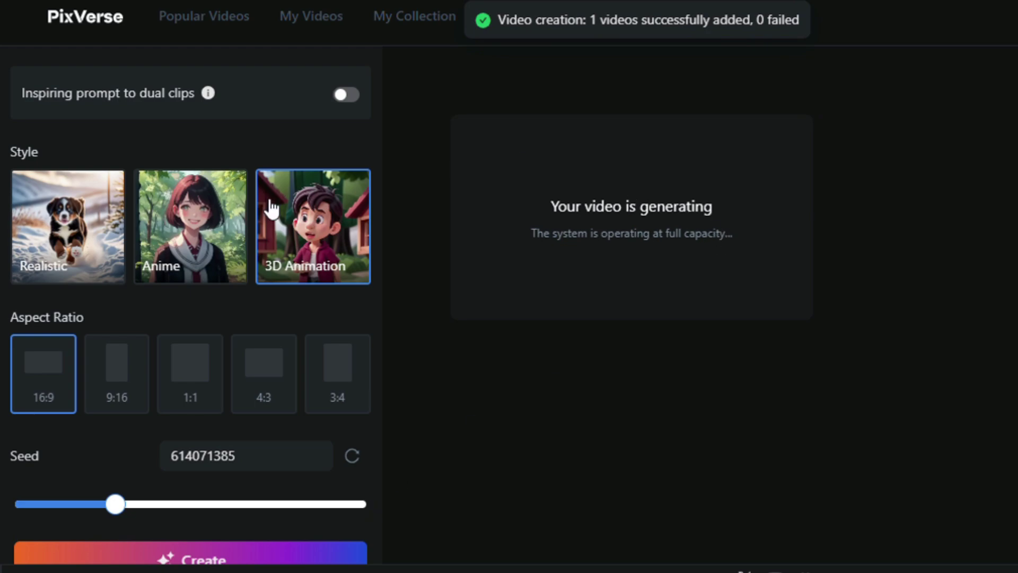
pyautogui.click(214, 232)
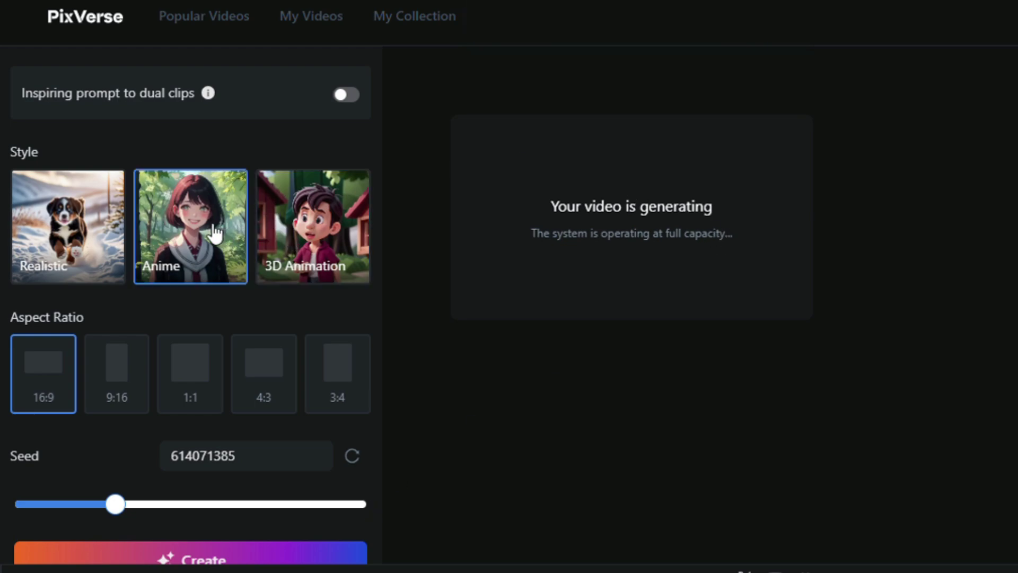
pyautogui.click(329, 557)
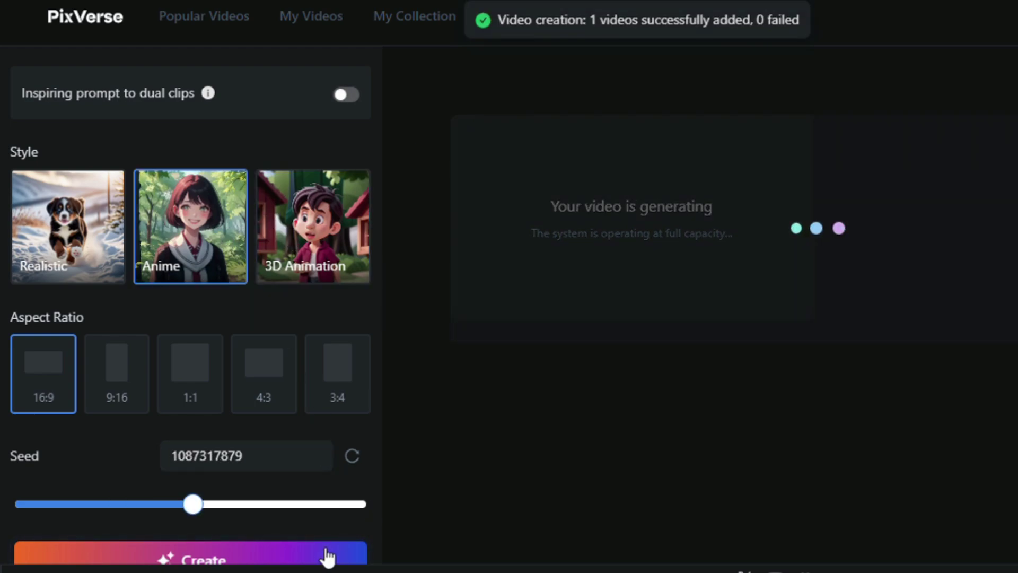
pyautogui.click(92, 217)
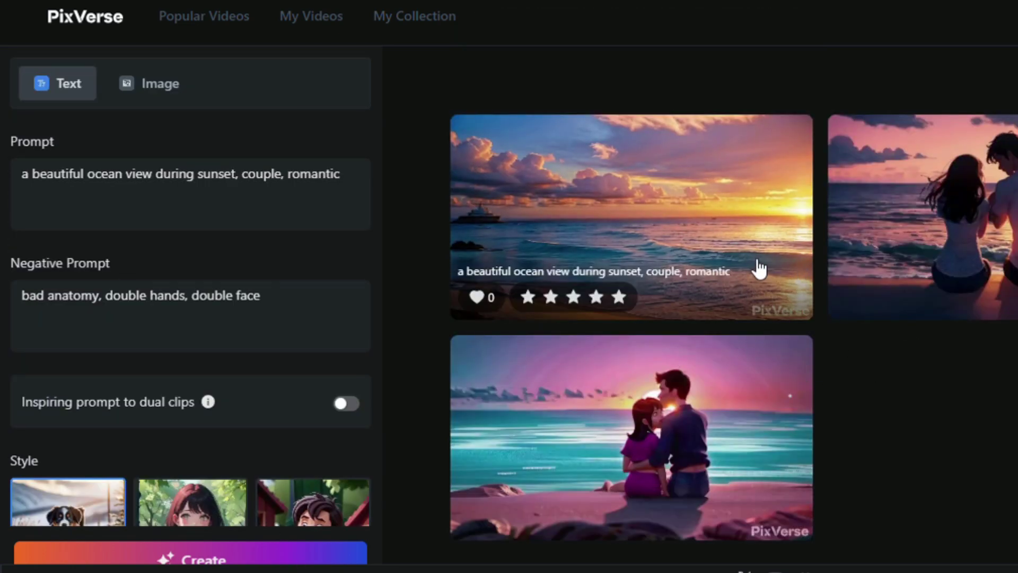
pyautogui.click(759, 269)
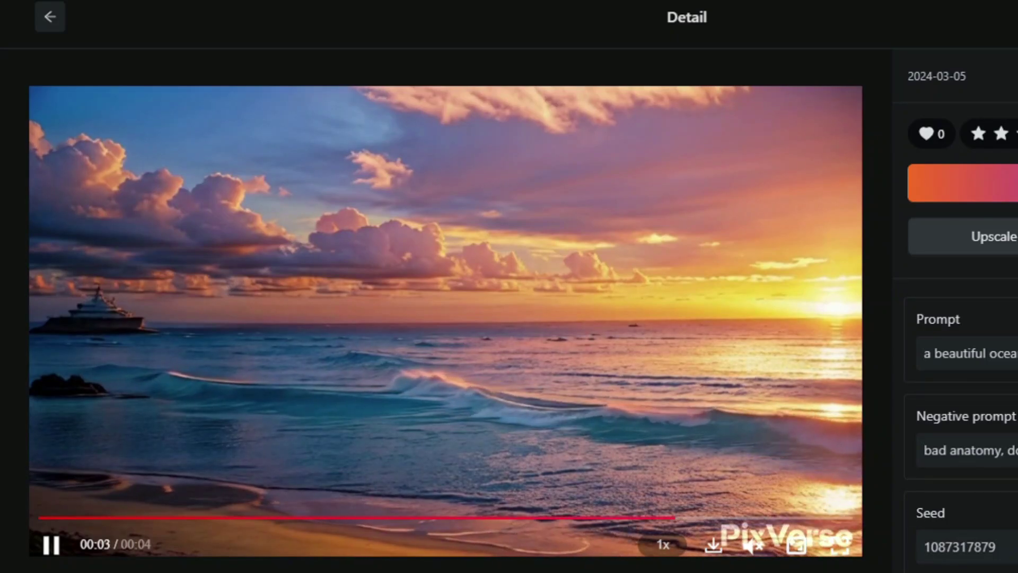
pyautogui.scroll(-1, 919, 523)
pyautogui.scroll(1, 918, 524)
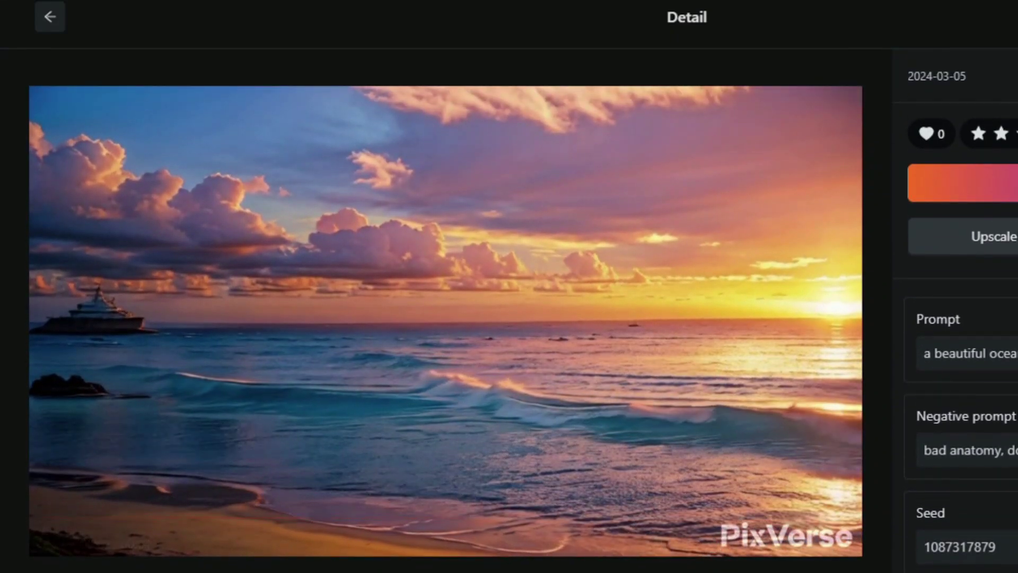
# Step: Revise the prompt to 'a couple there in frame, romantic' and generate a new video
pyautogui.click(37, 17)
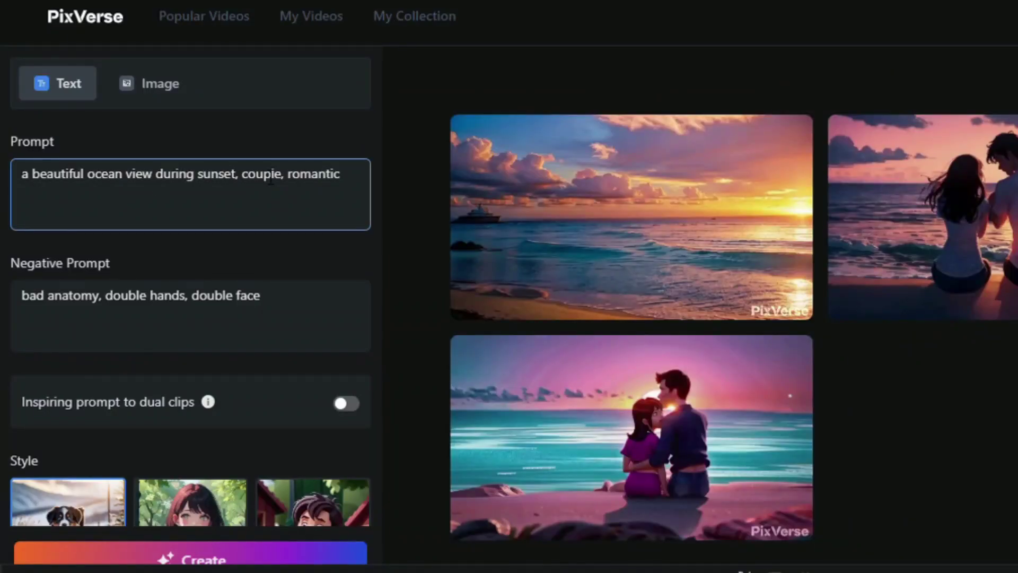
pyautogui.click(248, 175)
pyautogui.write('a')
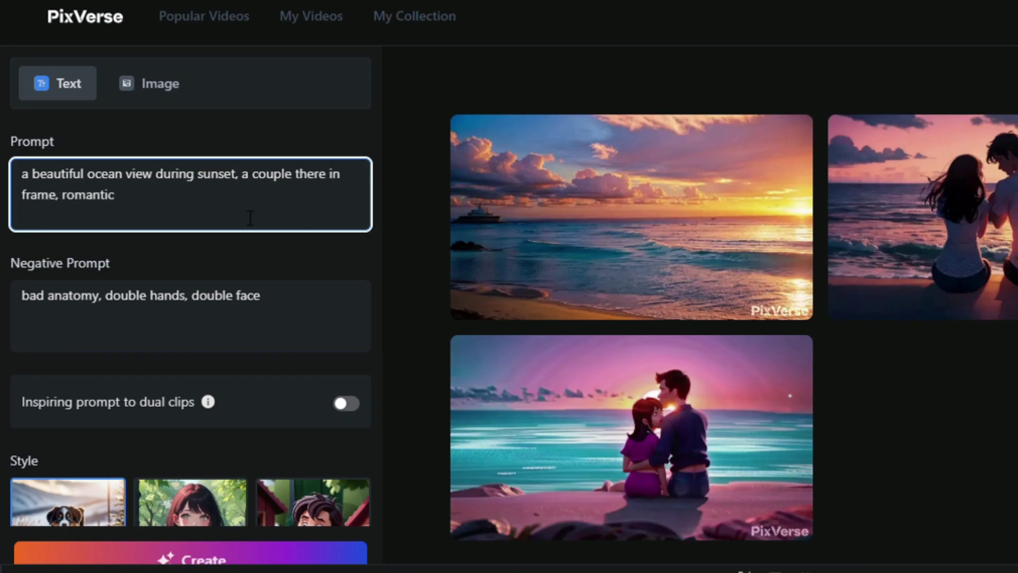
pyautogui.scroll(-3, 249, 218)
pyautogui.click(227, 549)
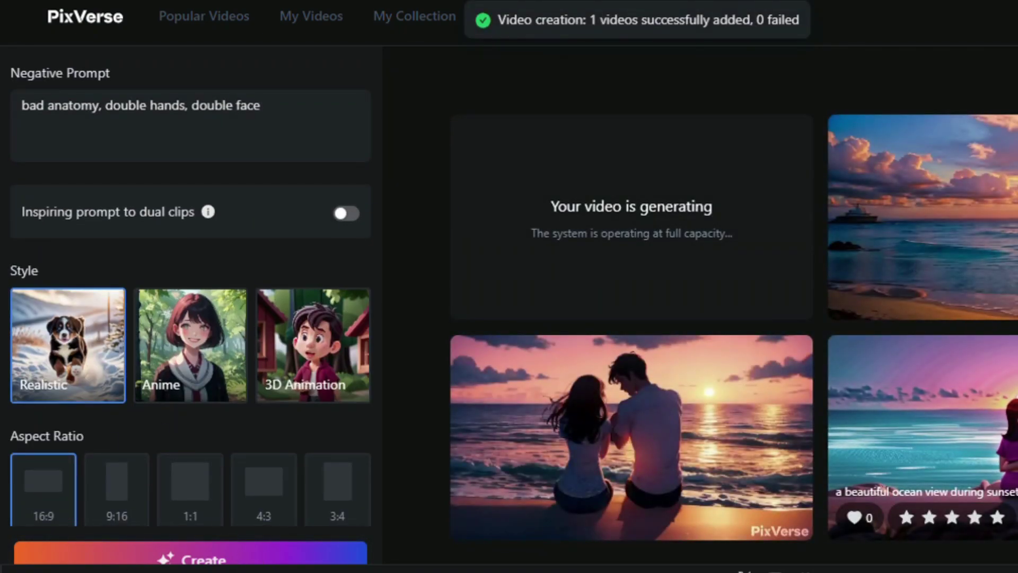
pyautogui.scroll(-2, 987, 353)
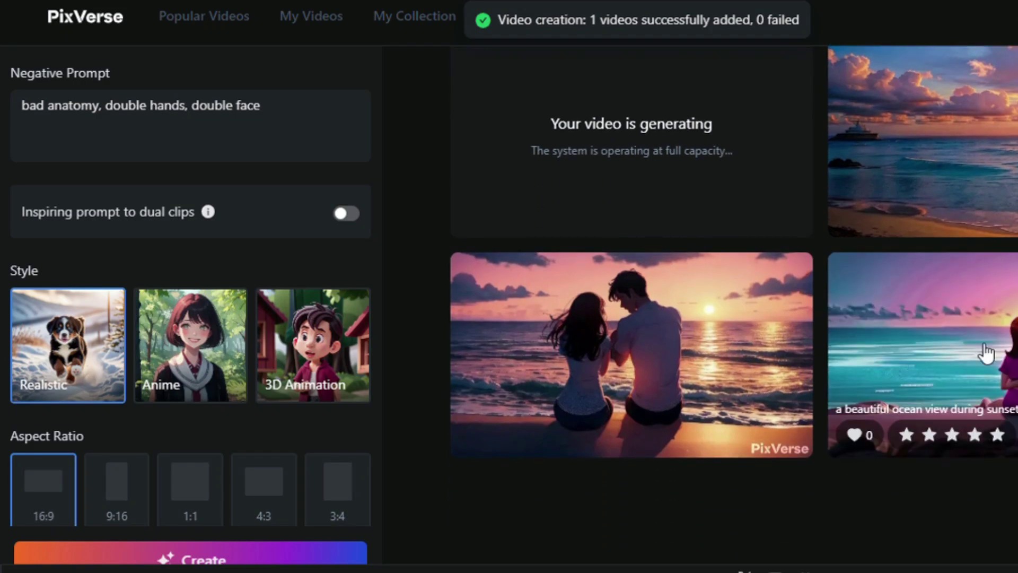
# Step: Open the kissing and sitting couple clips, and Retry the sitting-couple video for a new variant
pyautogui.click(987, 352)
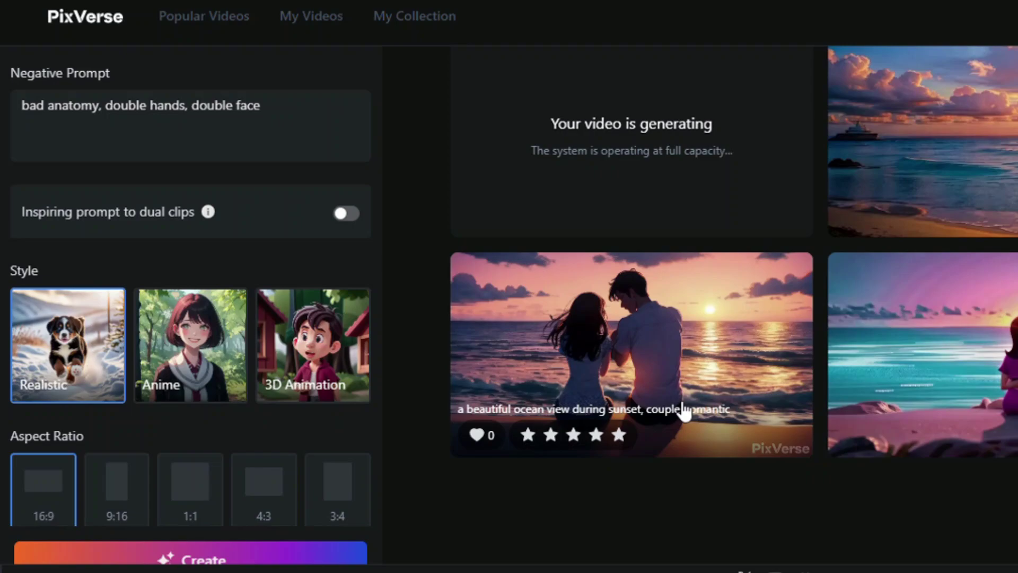
pyautogui.click(683, 408)
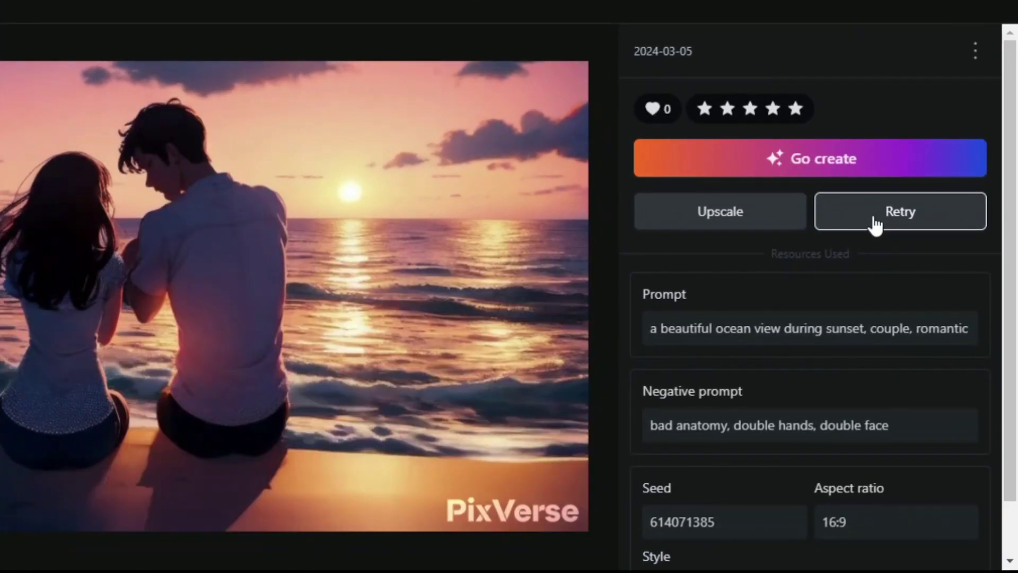
pyautogui.click(875, 226)
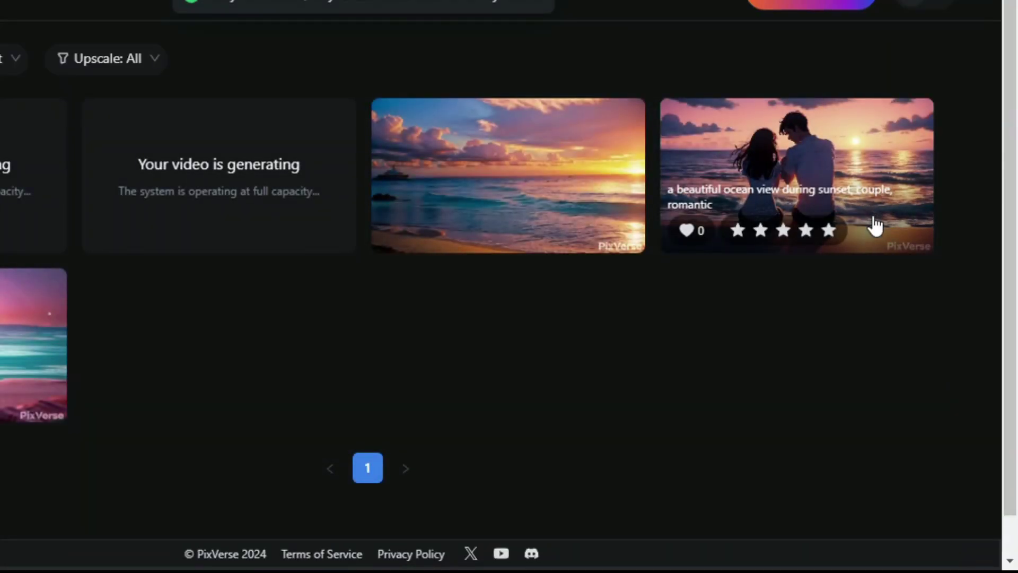
pyautogui.click(677, 234)
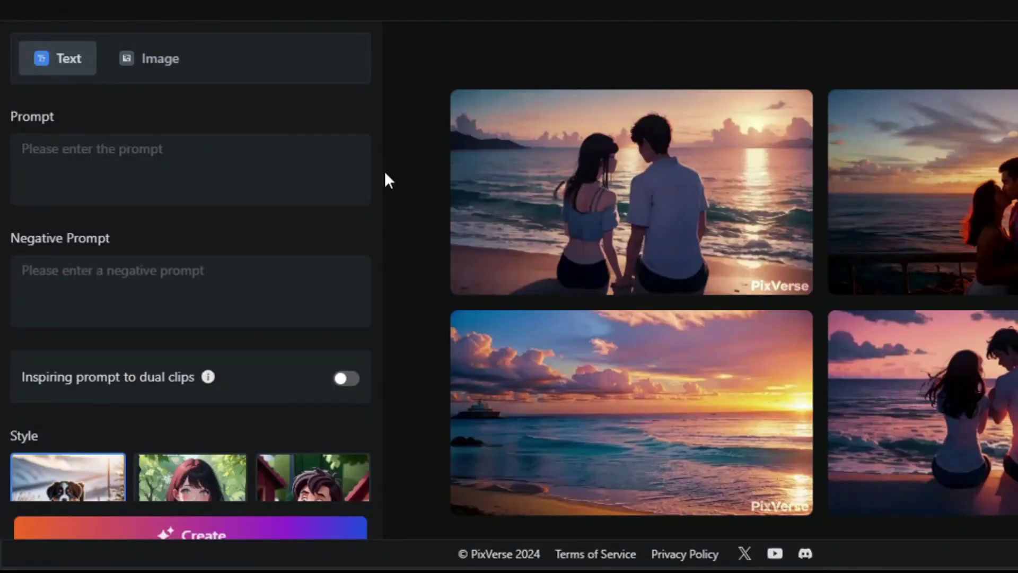
# Step: Upscale the hand-holding beach couple clip and the railing kiss clip
pyautogui.scroll(-2, 675, 204)
pyautogui.scroll(-1, 889, 215)
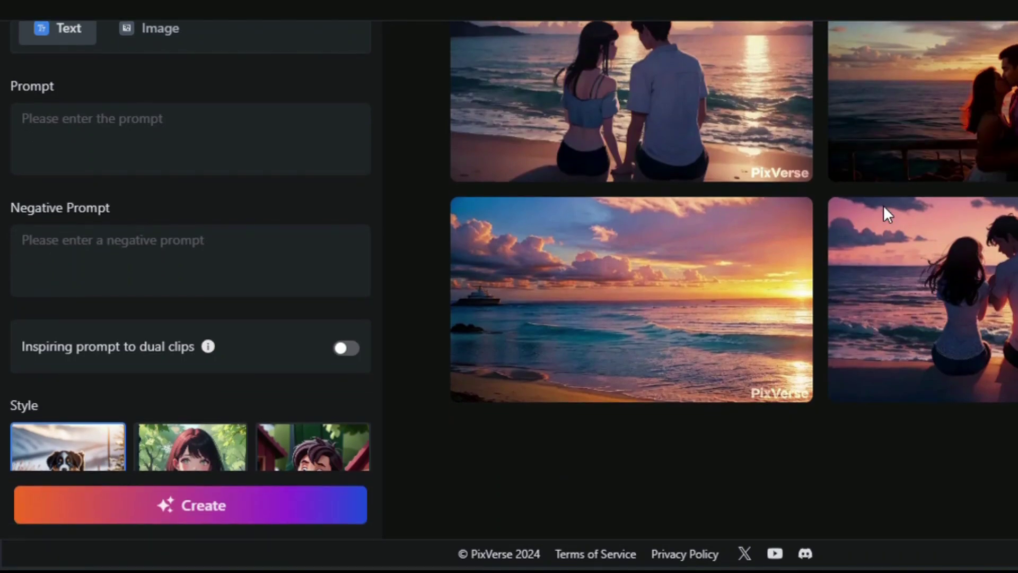
pyautogui.scroll(1, 883, 205)
pyautogui.click(663, 110)
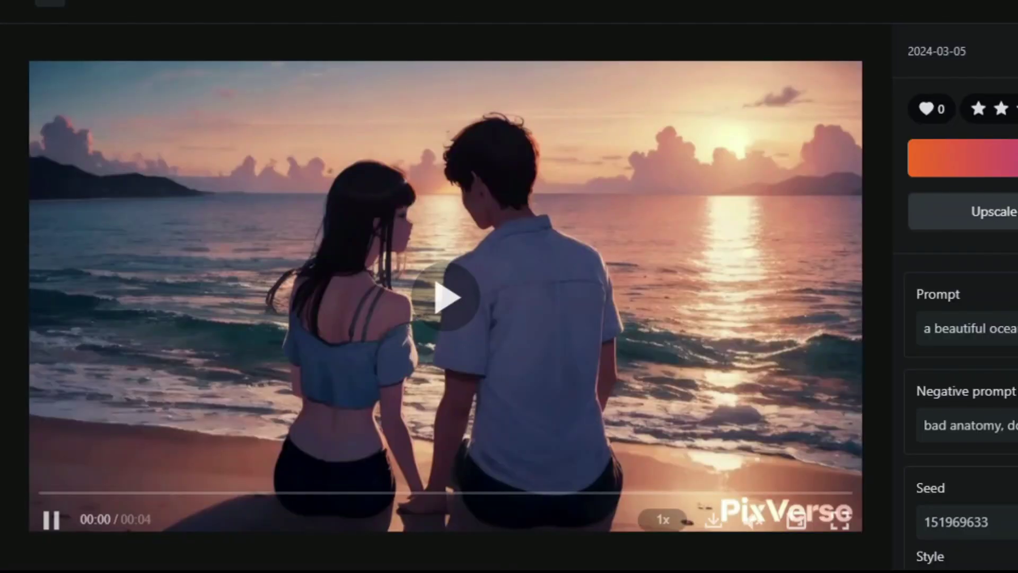
pyautogui.click(981, 220)
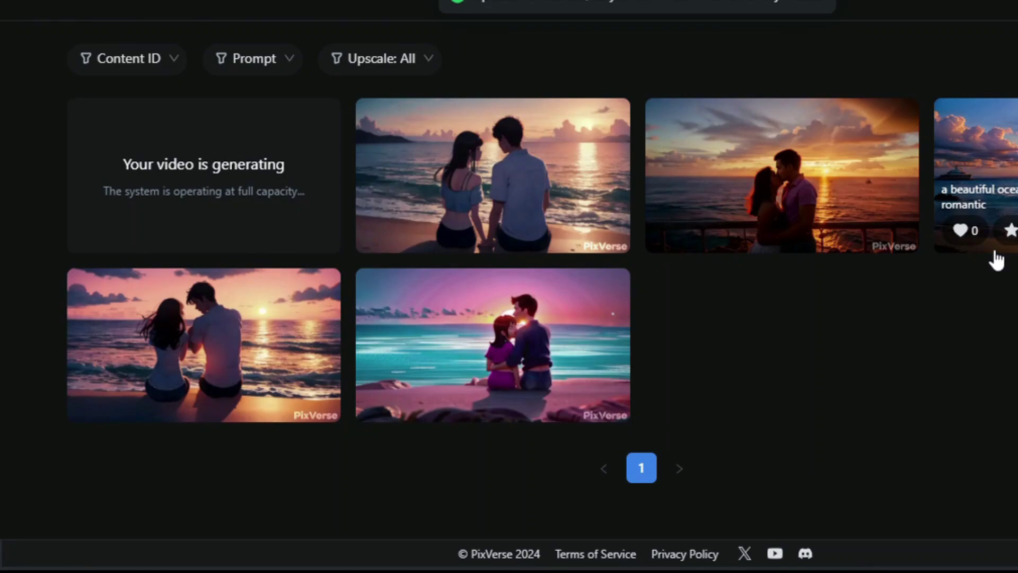
pyautogui.click(762, 186)
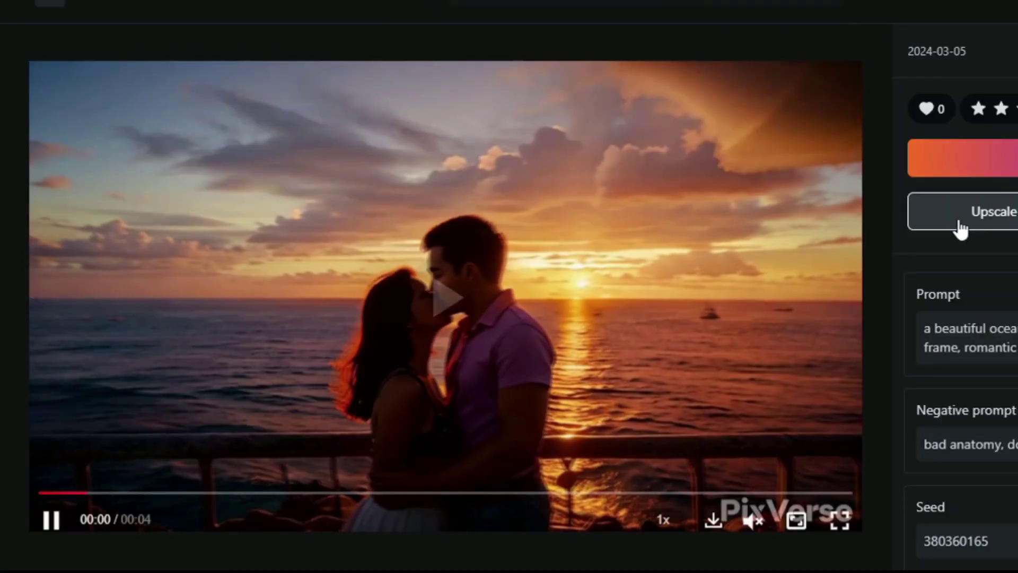
pyautogui.click(960, 228)
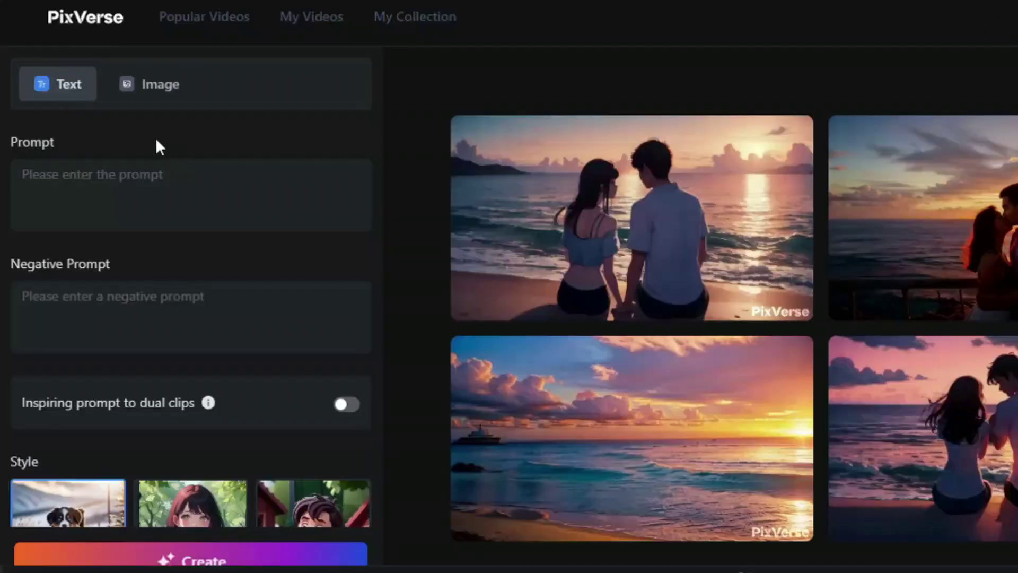
# Step: Set up image-to-video with the highway cars photo, prompt 'Cars moving slowly', motion 0.50, HD Quality on
pyautogui.click(165, 86)
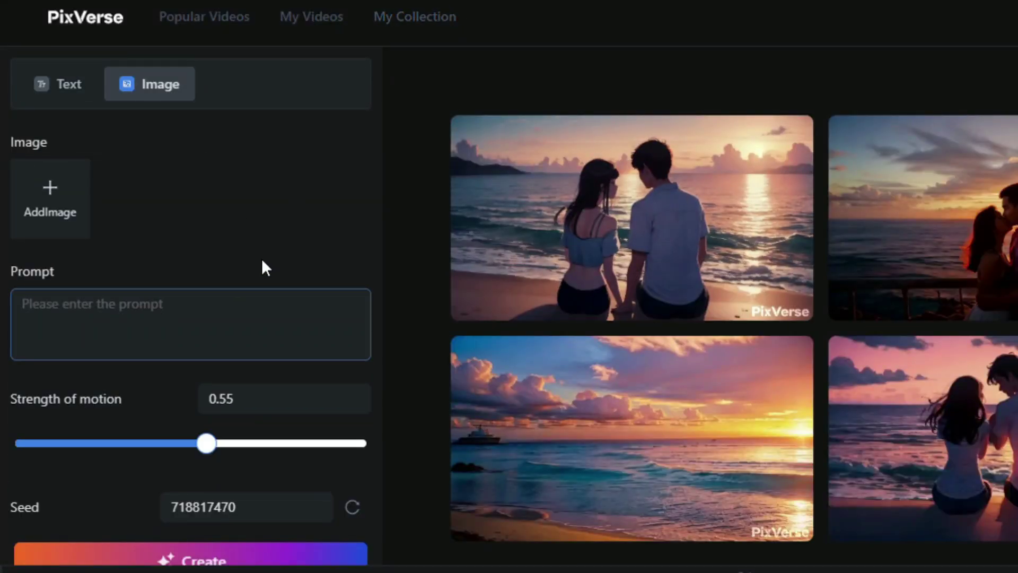
pyautogui.click(175, 302)
pyautogui.scroll(-2, 169, 287)
pyautogui.scroll(-1, 267, 232)
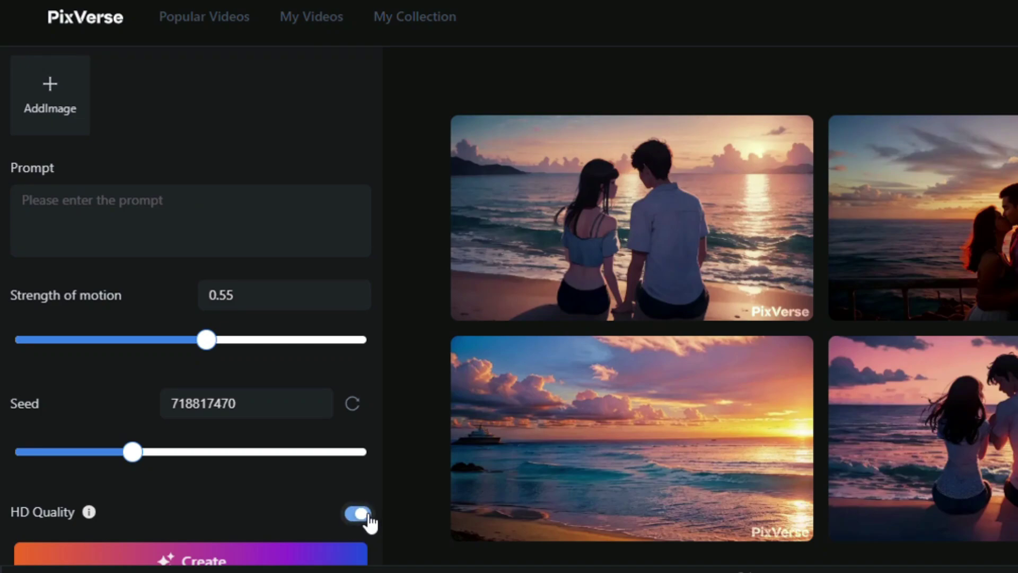
pyautogui.scroll(2, 375, 239)
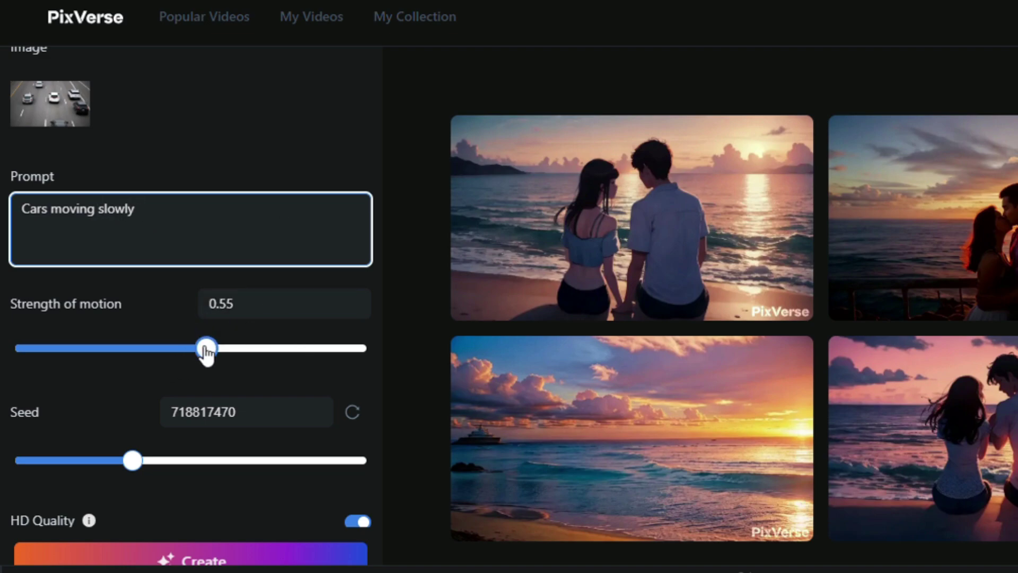
pyautogui.moveTo(207, 350); pyautogui.dragTo(98, 347)
pyautogui.scroll(-1, 291, 357)
pyautogui.moveTo(164, 351); pyautogui.dragTo(196, 351)
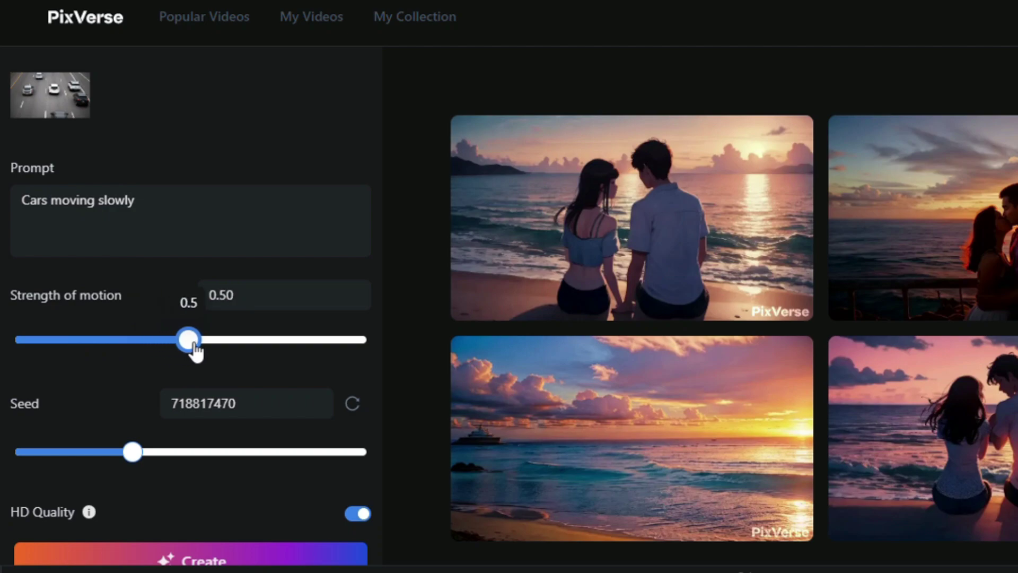
pyautogui.scroll(-1, 292, 561)
pyautogui.moveTo(101, 495)
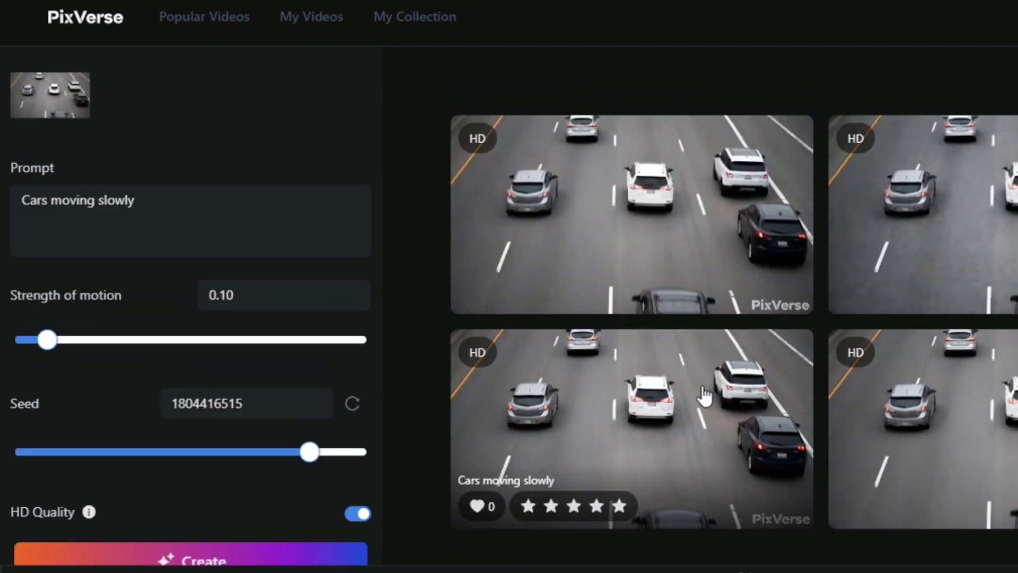
# Step: View the new HD highway cars clip, go back, and open another cars clip to compare
pyautogui.click(953, 401)
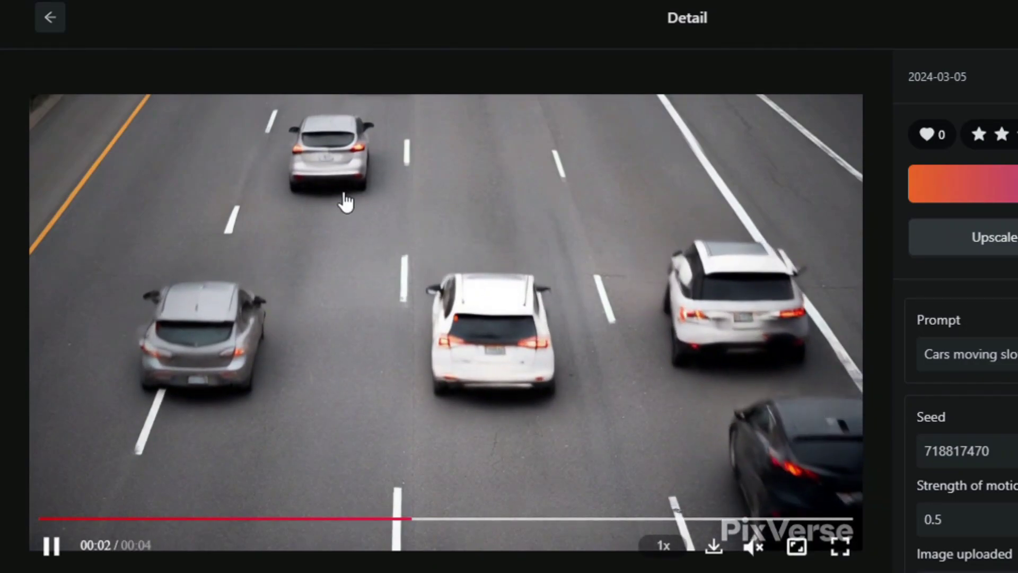
pyautogui.click(51, 18)
pyautogui.click(716, 420)
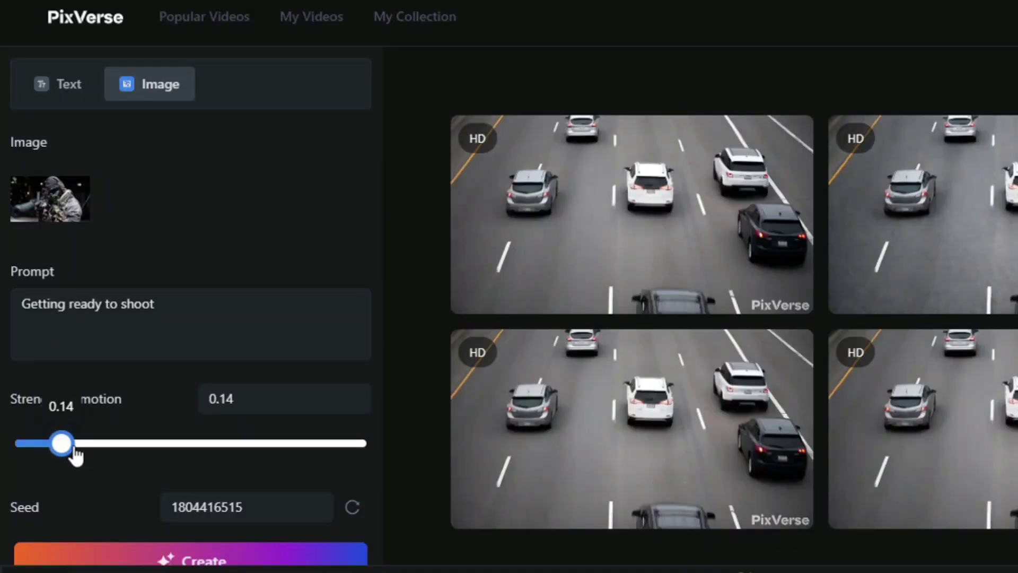
# Step: Look over the finished HD 'Getting ready to shoot' soldier clip and return to the create page
pyautogui.scroll(-1, 408, 432)
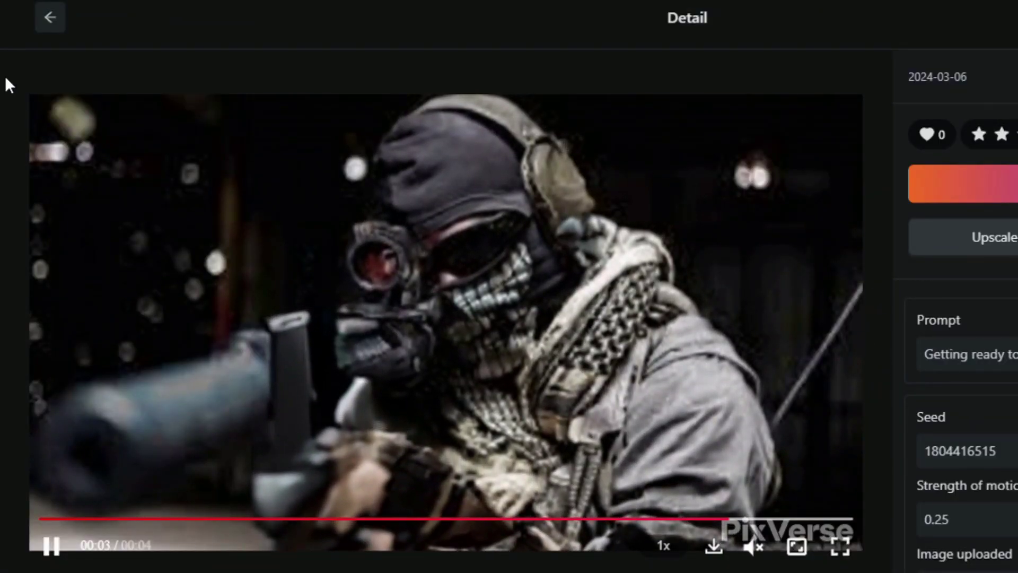
pyautogui.click(50, 20)
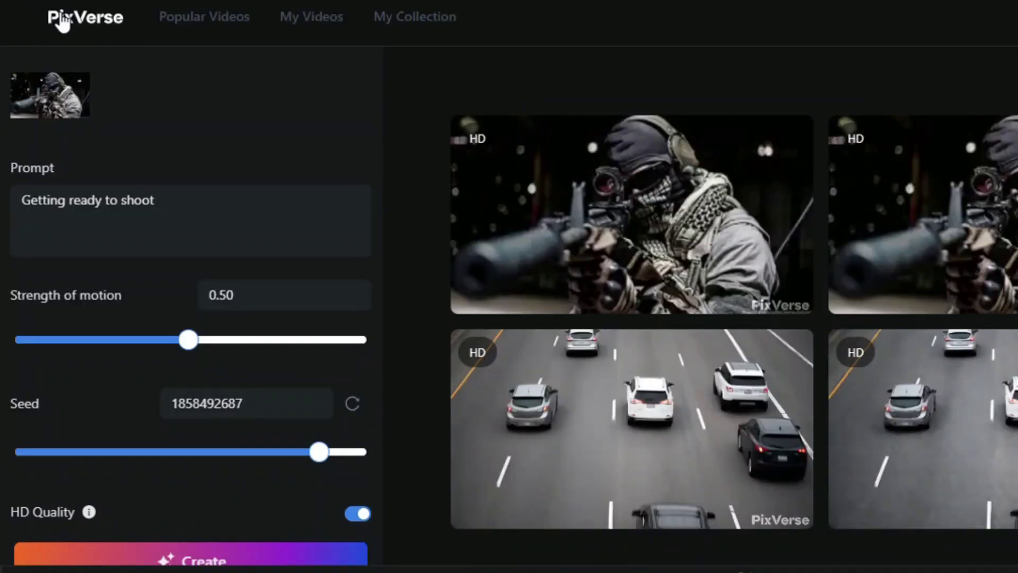
# Step: Upscale the HD soldier clip, then go to the Popular Videos feed
pyautogui.click(613, 245)
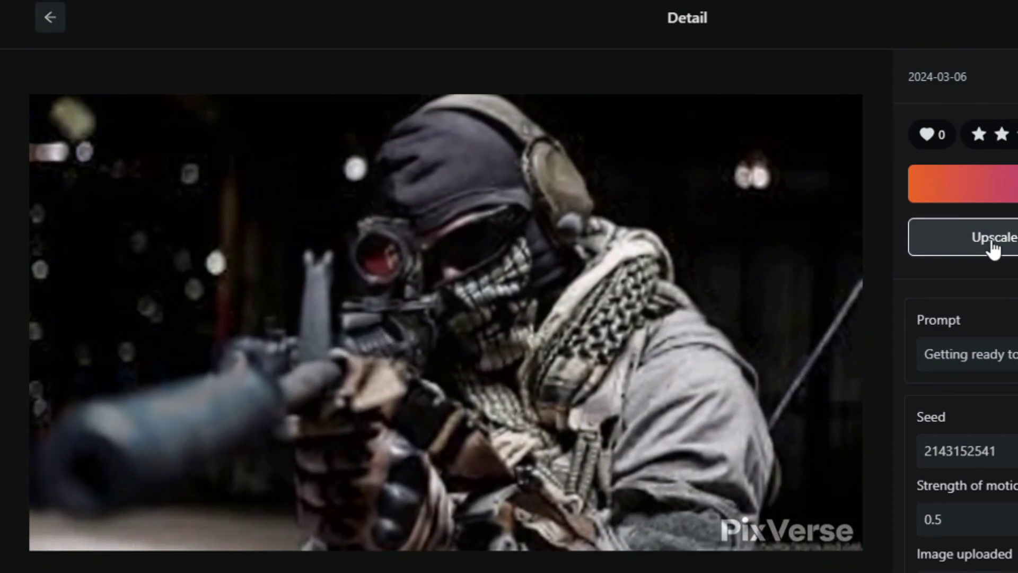
pyautogui.click(992, 248)
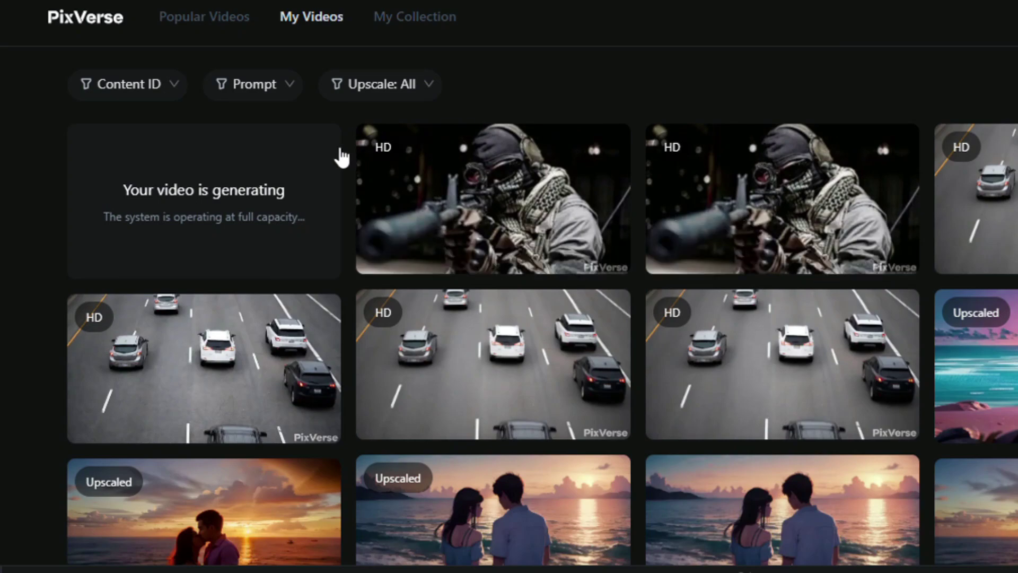
pyautogui.click(127, 23)
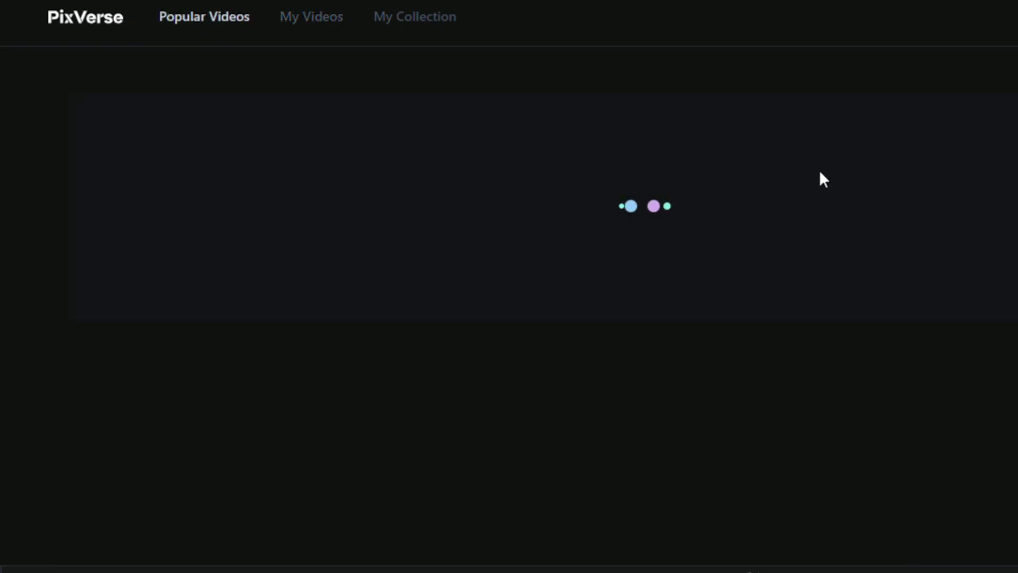